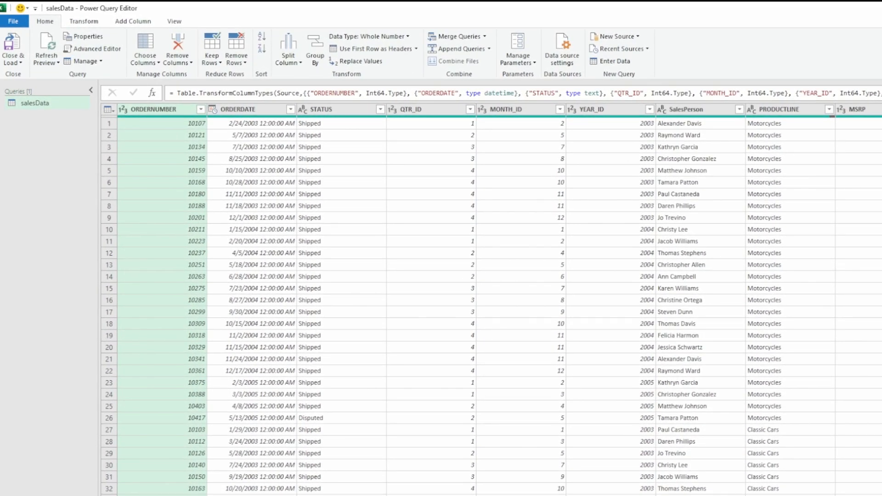
# Step: Filter the SalesPerson column with a does-not-equal condition to exclude one salesperson, and load the query into the workbook
pyautogui.click(705, 125)
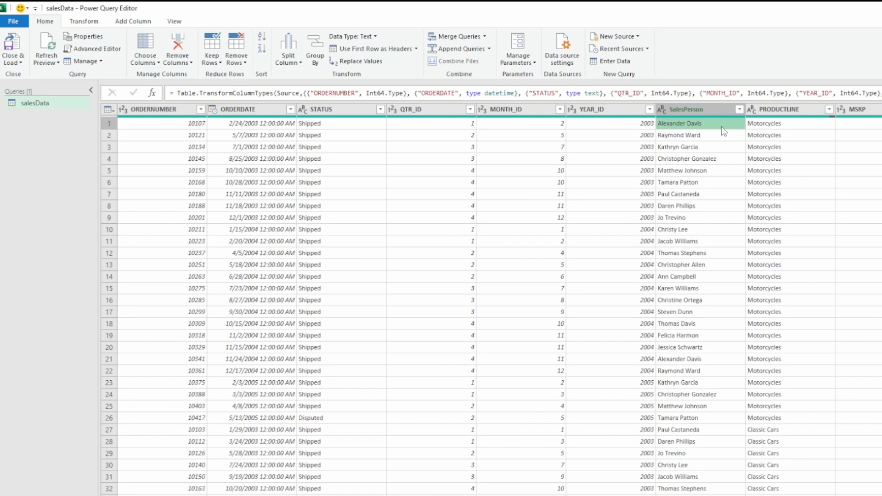
pyautogui.click(739, 109)
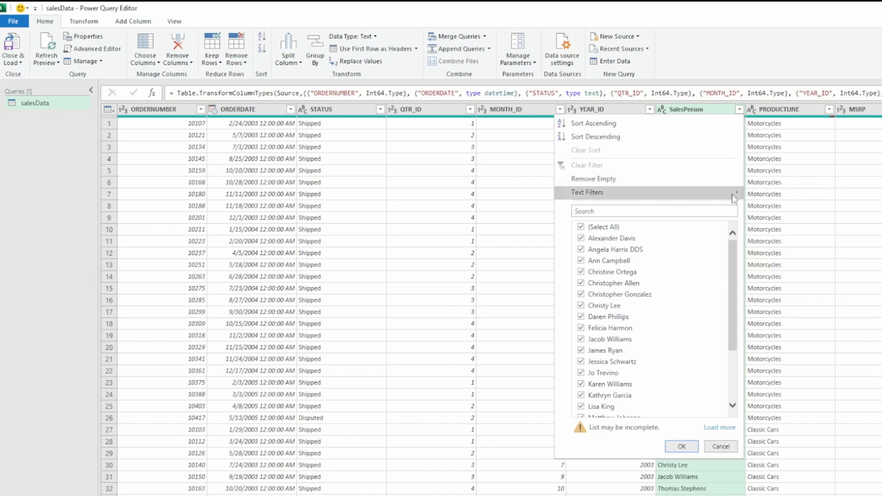
pyautogui.moveTo(733, 198)
pyautogui.click(781, 207)
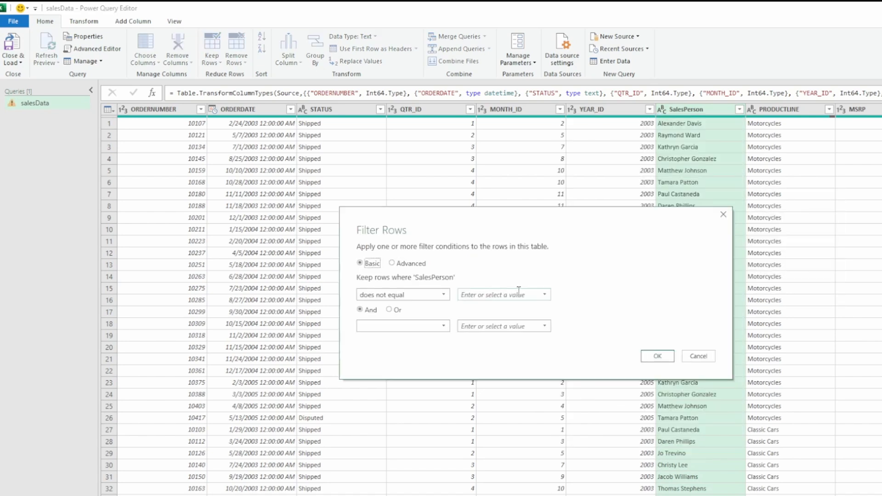
pyautogui.click(538, 295)
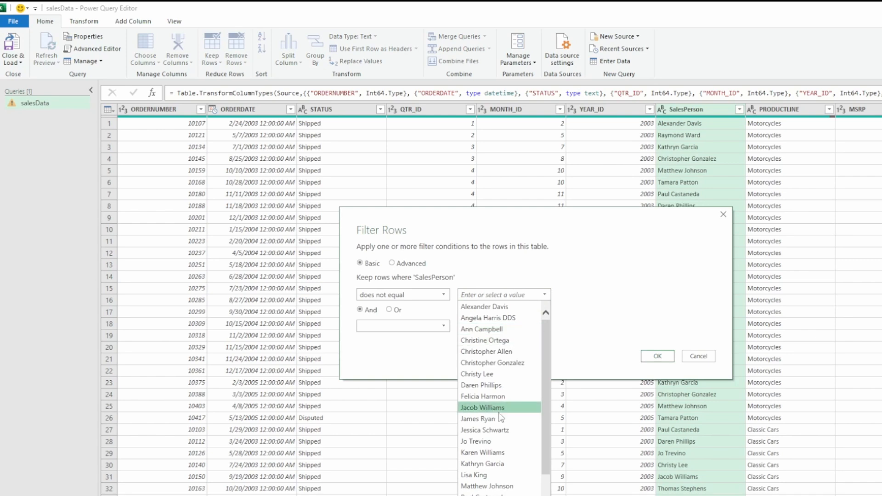
pyautogui.click(483, 453)
pyautogui.click(657, 356)
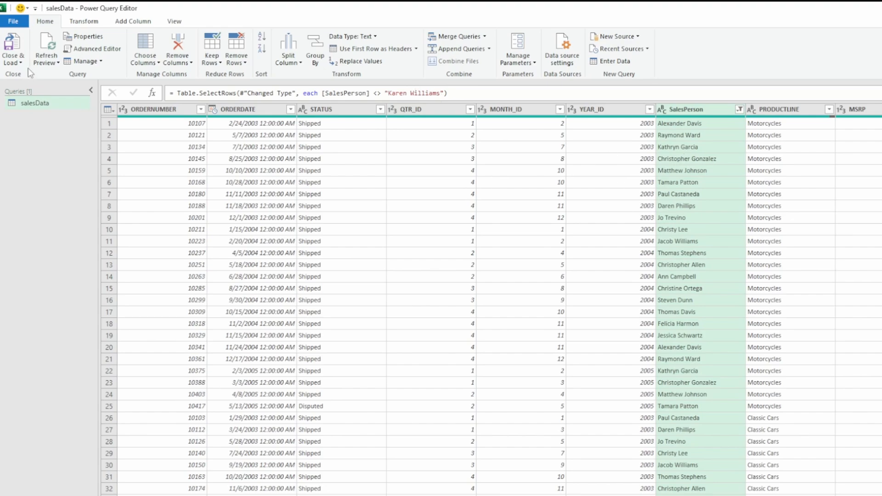
pyautogui.click(12, 46)
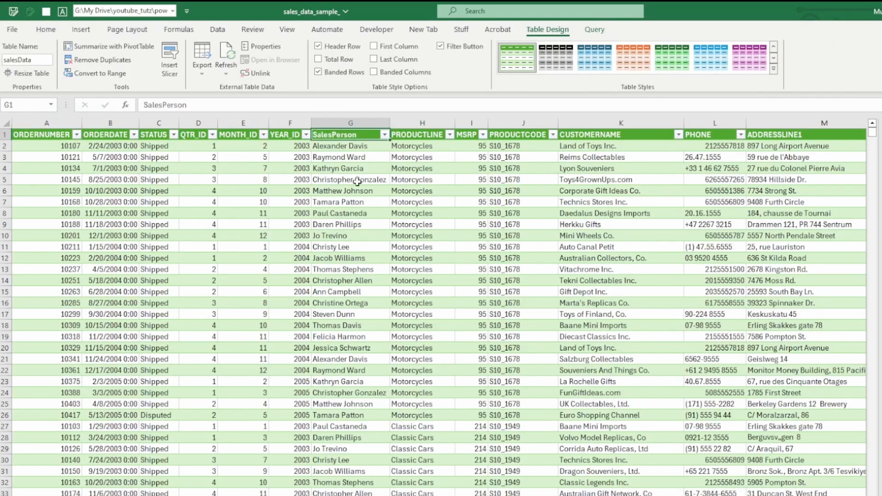
# Step: Search the loaded table's SalesPerson filter list for the excluded salesperson's first name, and close the list without filtering
pyautogui.click(384, 134)
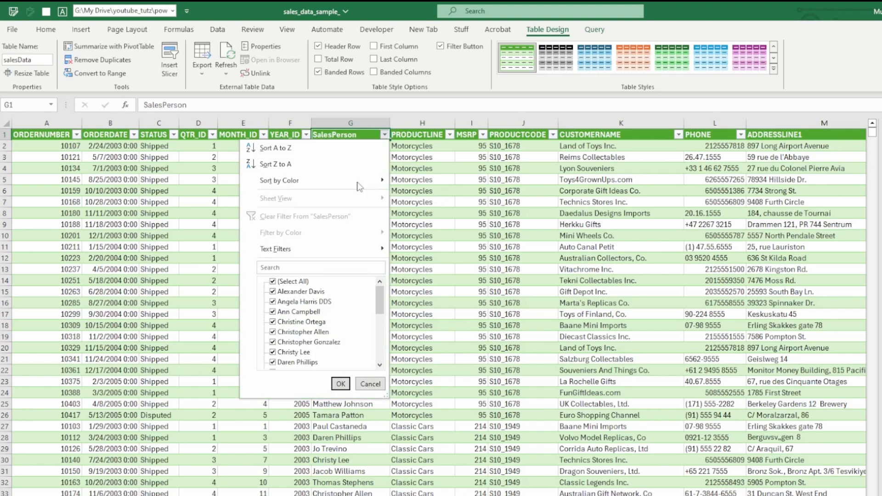
pyautogui.write('karen')
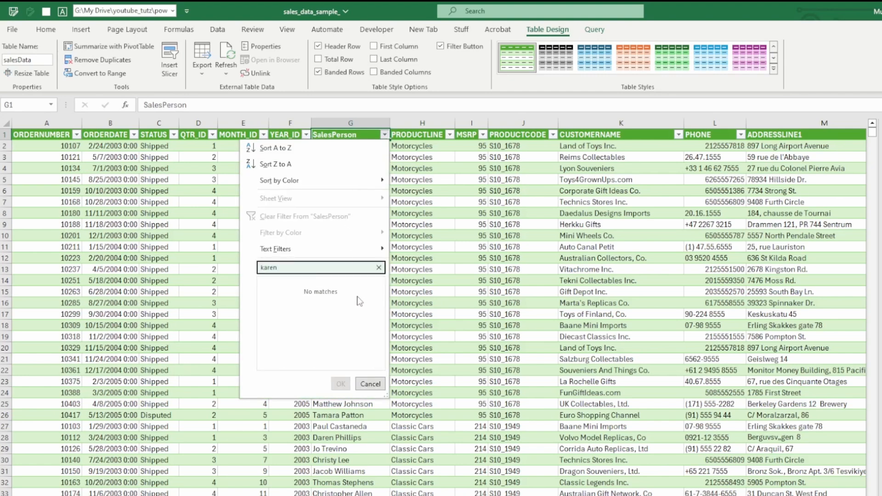
pyautogui.press('Escape')
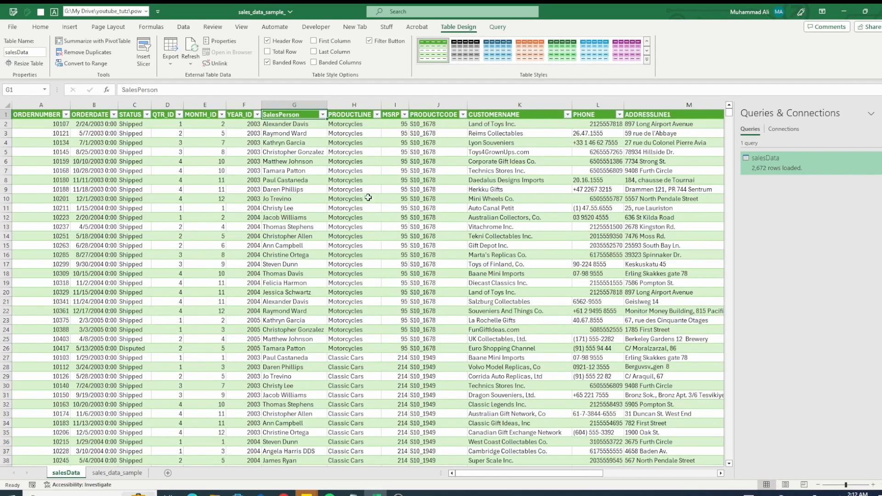
# Step: Delete the salesData query and its worksheet, keeping the sales_data_sample sheet
pyautogui.rightClick(775, 169)
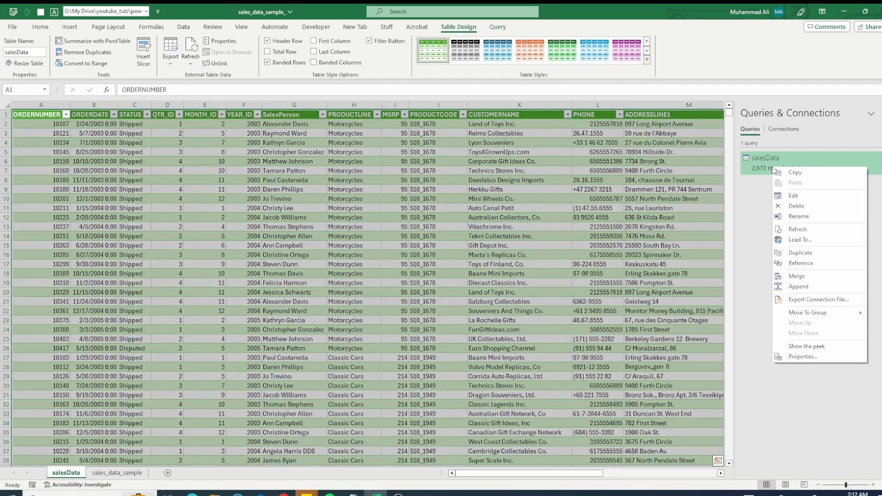
pyautogui.click(797, 206)
pyautogui.click(94, 474)
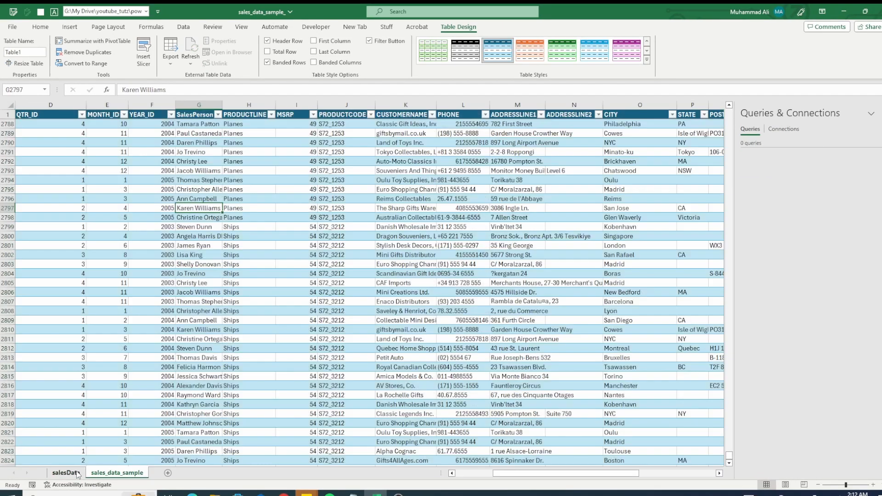
pyautogui.click(77, 473)
pyautogui.hotkey('alt', 'e')
pyautogui.press('l')
pyautogui.press('Return')
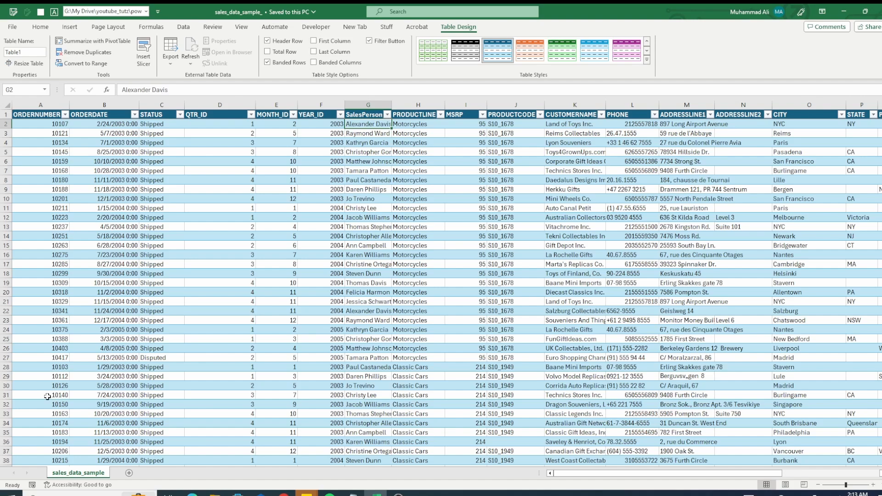
# Step: On a new worksheet, make a table with headers from a SalesPerson list in A1:A3 holding the two salespeople to exclude
pyautogui.hotkey('shift', 'F11')
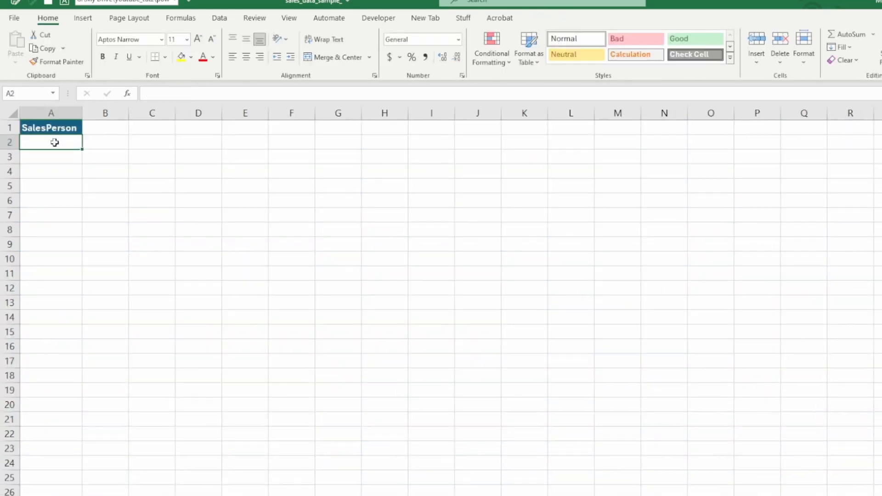
pyautogui.hotkey('ctrl', 'pagedown')
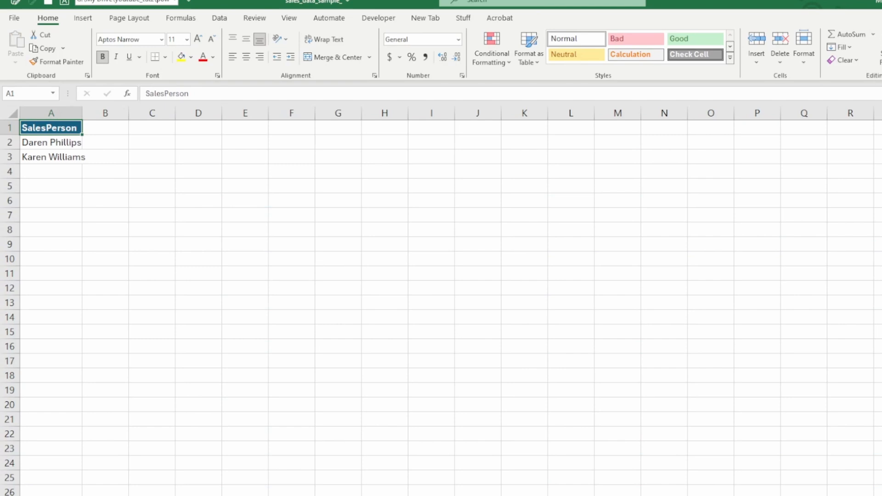
pyautogui.hotkey('ctrl', 'shift', 'Down')
pyautogui.hotkey('ctrl', 't')
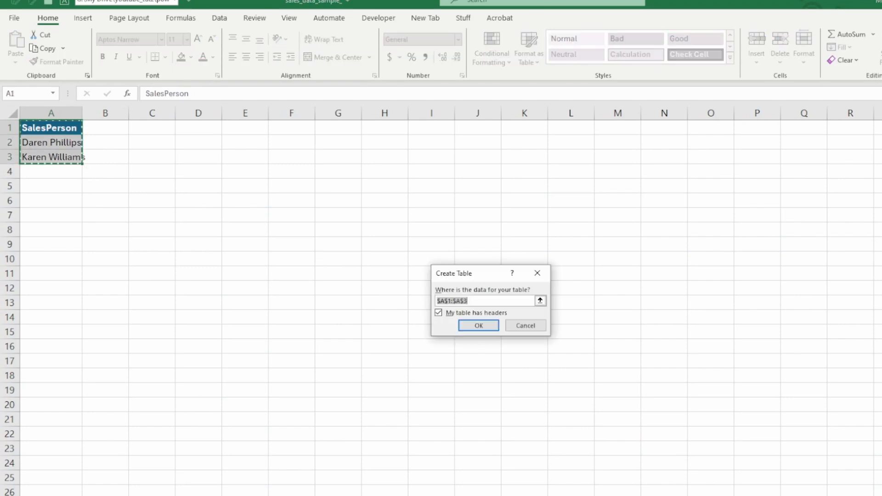
pyautogui.press('Return')
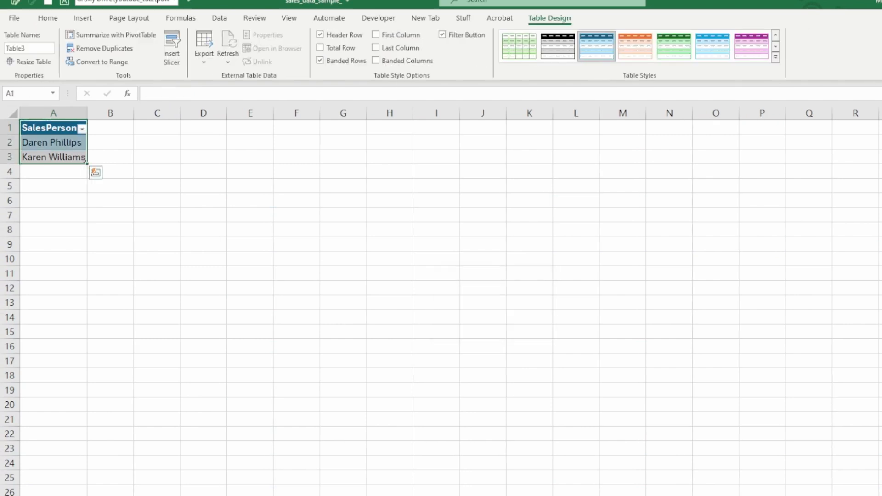
# Step: Name the SalesPerson list table exceptions
pyautogui.hotkey('alt', 'j')
pyautogui.press('t')
pyautogui.write('a')
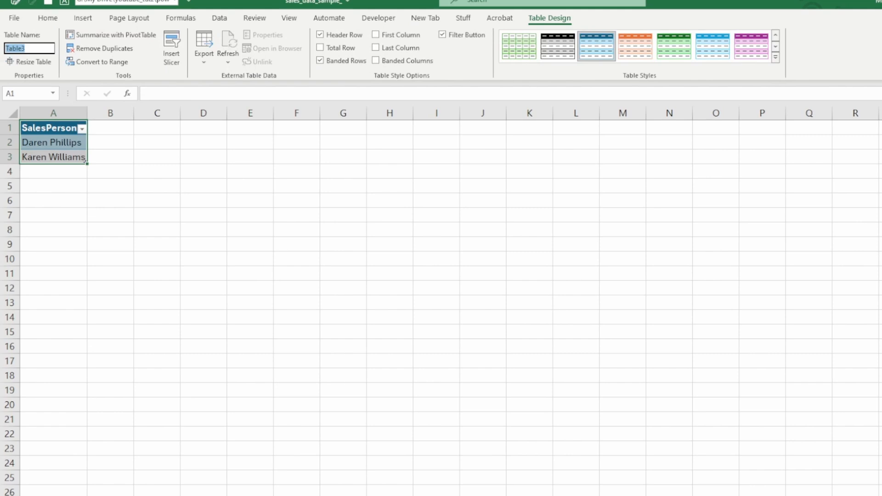
pyautogui.write('exceptions')
pyautogui.press('Return')
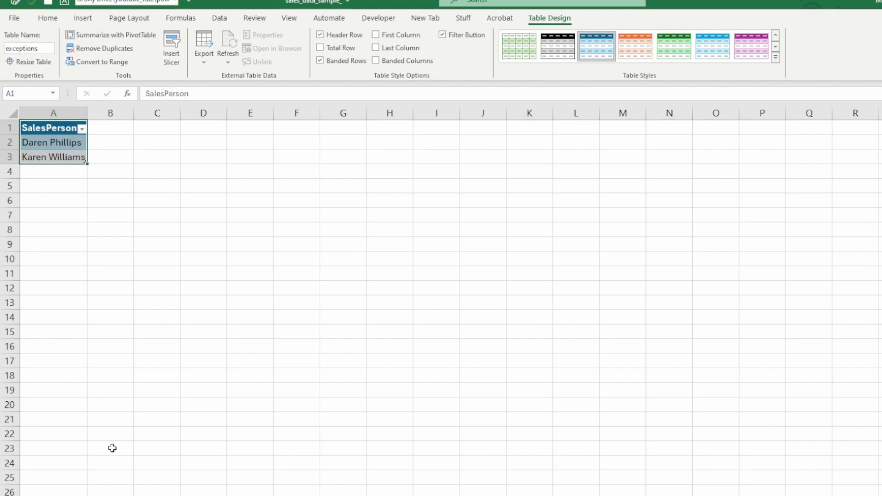
# Step: Create a Power Query query from the exceptions table and load it as a connection only
pyautogui.click(218, 20)
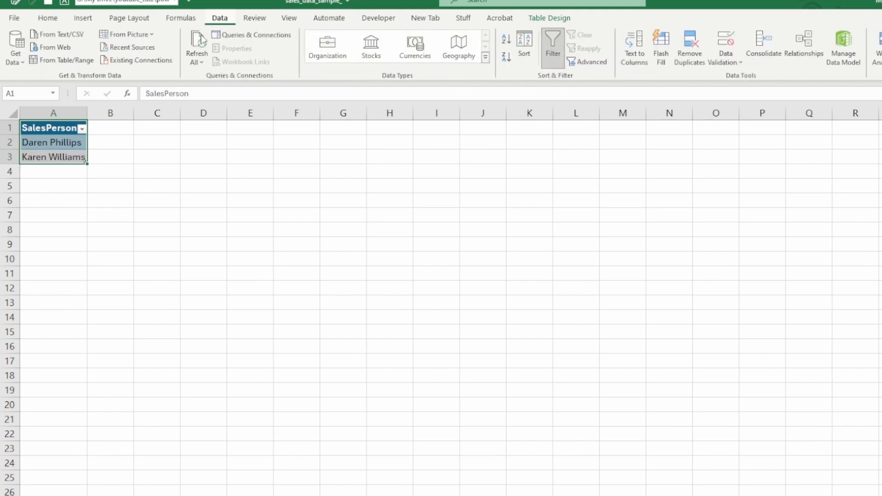
pyautogui.click(86, 67)
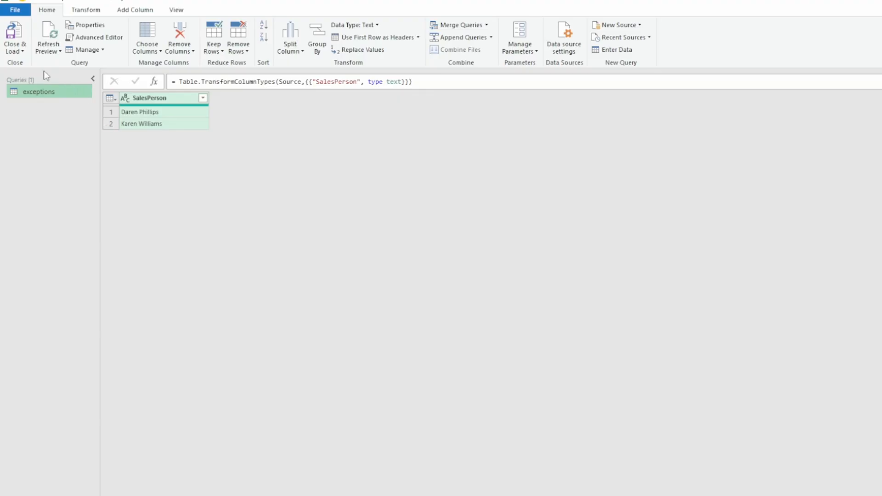
pyautogui.click(22, 51)
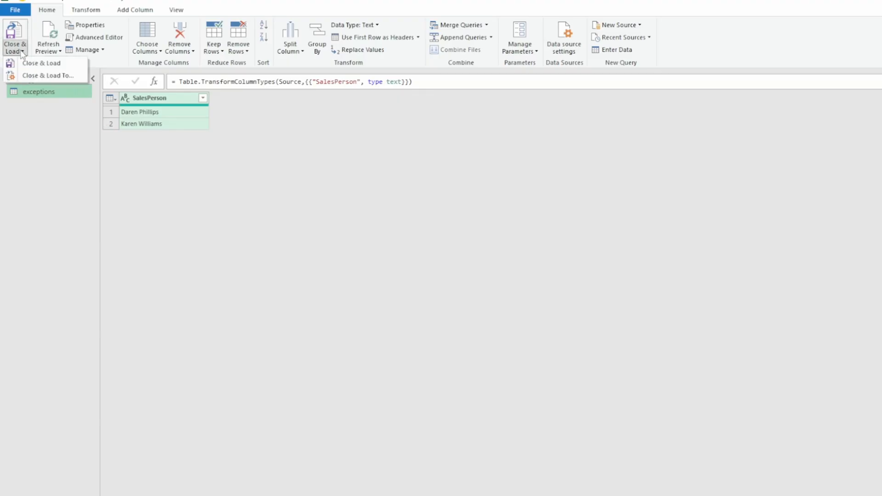
pyautogui.click(50, 76)
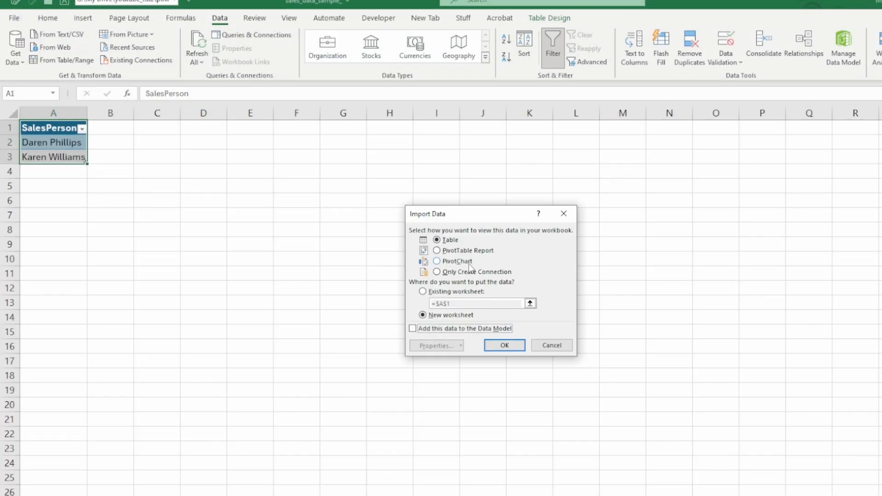
pyautogui.click(468, 274)
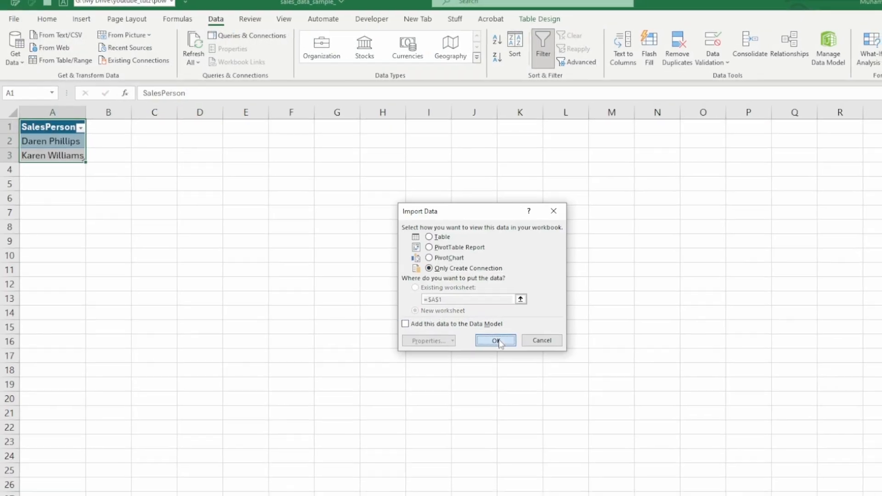
pyautogui.click(496, 340)
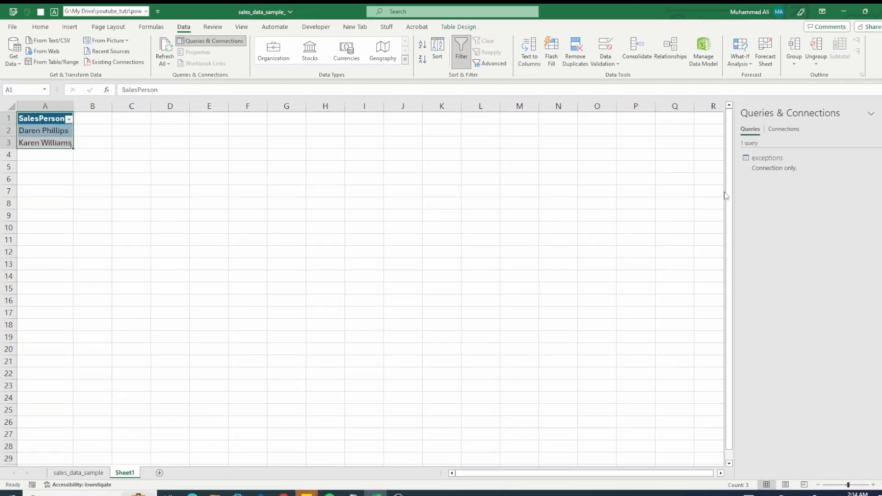
# Step: Bring the table on the sales_data_sample sheet into Power Query and name the query salesData
pyautogui.click(89, 478)
pyautogui.click(133, 208)
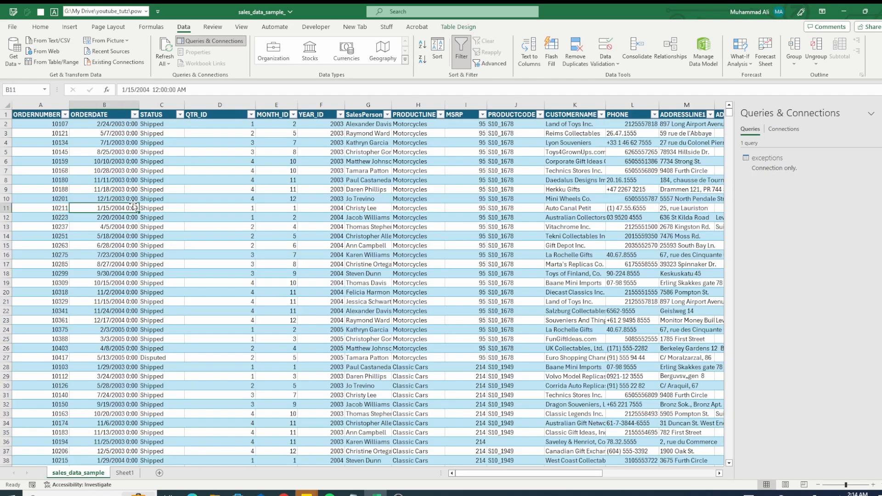
pyautogui.click(72, 63)
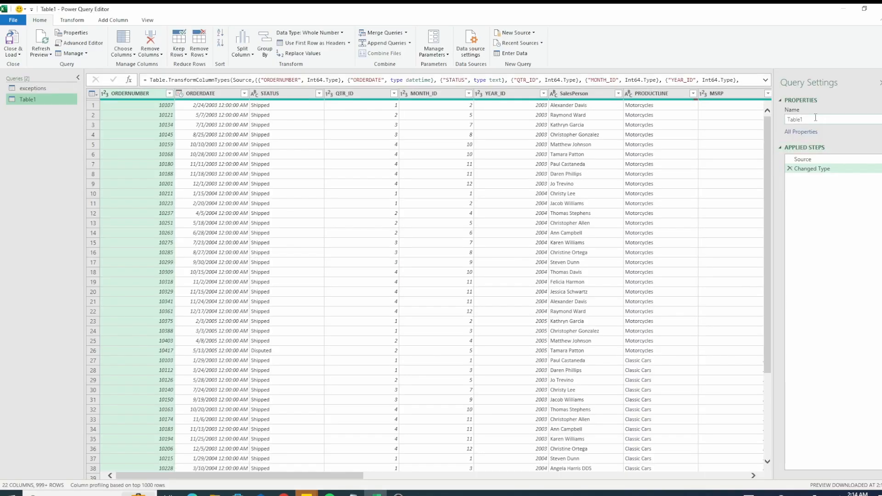
pyautogui.doubleClick(815, 119)
pyautogui.write('salesData')
pyautogui.press('Return')
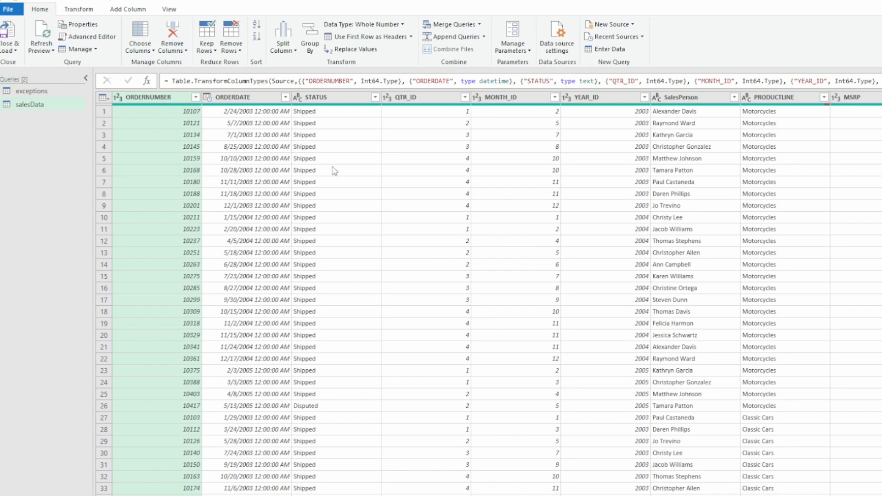
# Step: Merge salesData with the exceptions query, matching on the SalesPerson column of both, using a Left Outer join
pyautogui.click(480, 24)
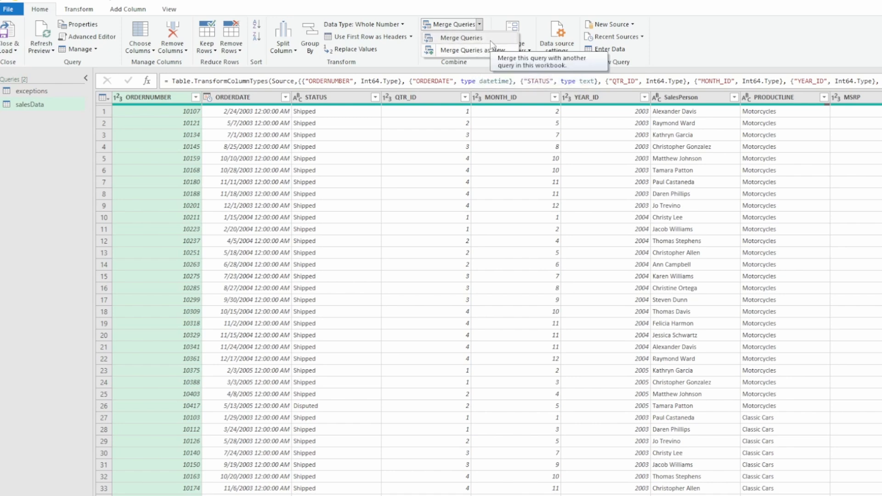
pyautogui.click(480, 39)
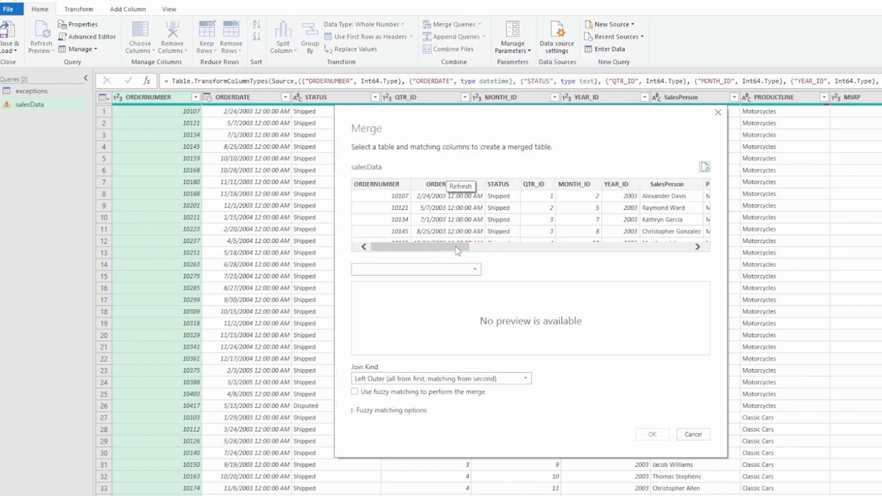
pyautogui.click(666, 185)
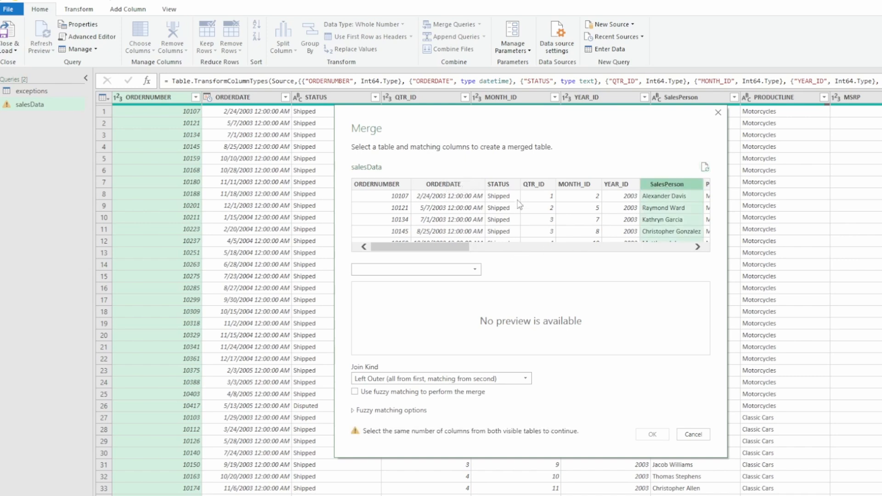
pyautogui.click(471, 270)
pyautogui.click(441, 281)
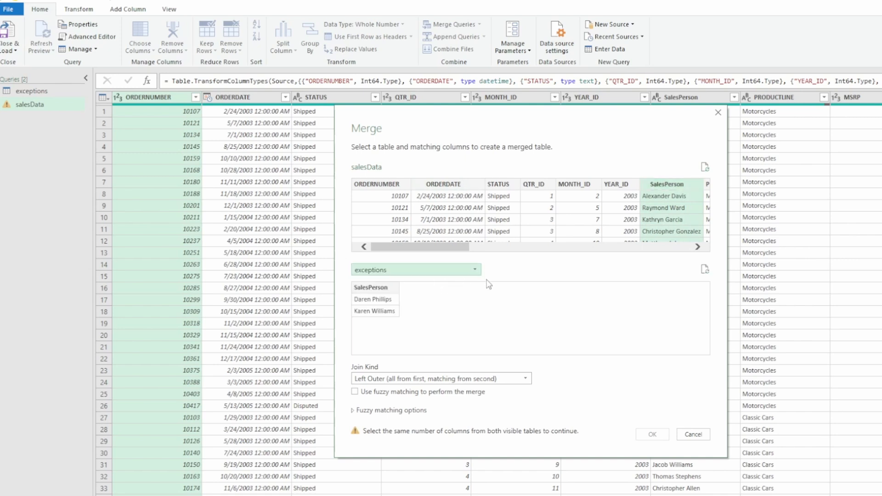
pyautogui.click(380, 287)
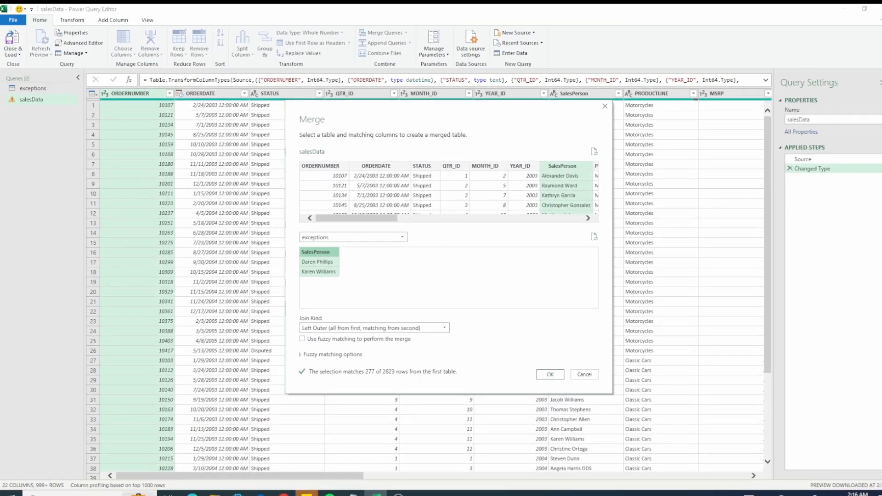
pyautogui.click(653, 435)
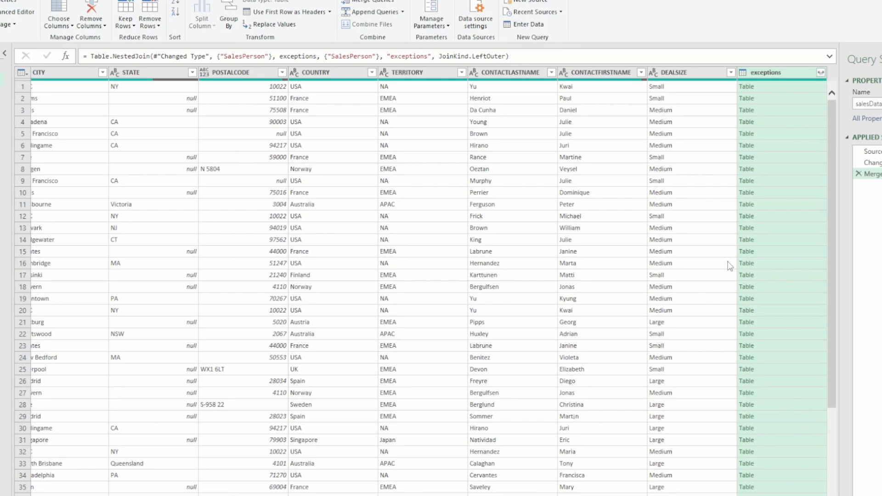
# Step: Expand the merged exceptions column to its SalesPerson field without using the original column name as prefix
pyautogui.click(821, 74)
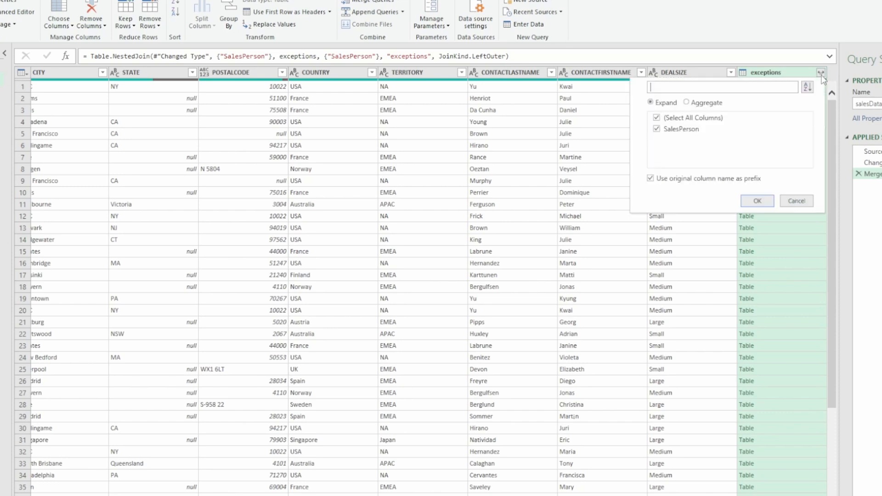
pyautogui.click(682, 183)
pyautogui.click(761, 200)
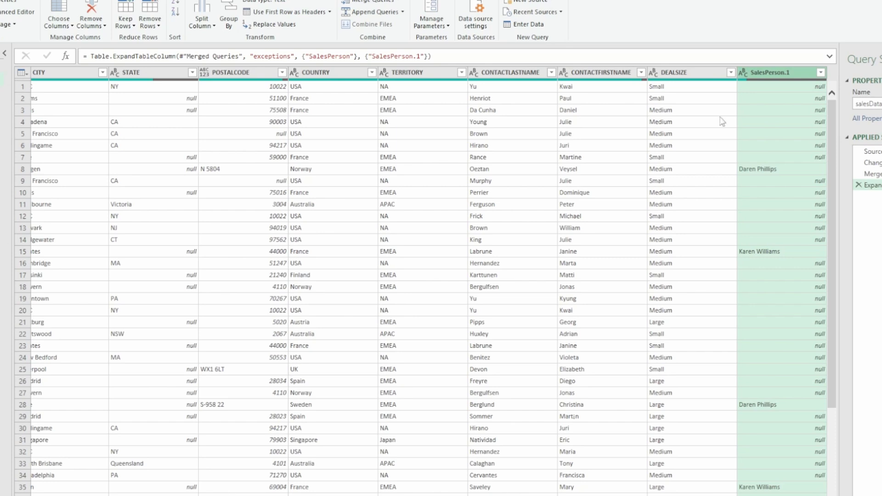
# Step: Filter the expanded SalesPerson.1 column to keep only null rows, and remove that column from the salesData query
pyautogui.click(820, 72)
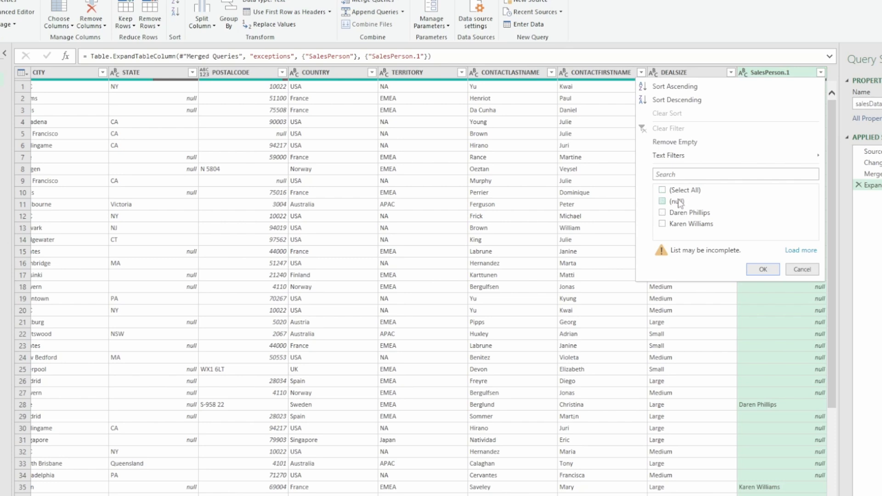
pyautogui.click(679, 202)
pyautogui.click(764, 270)
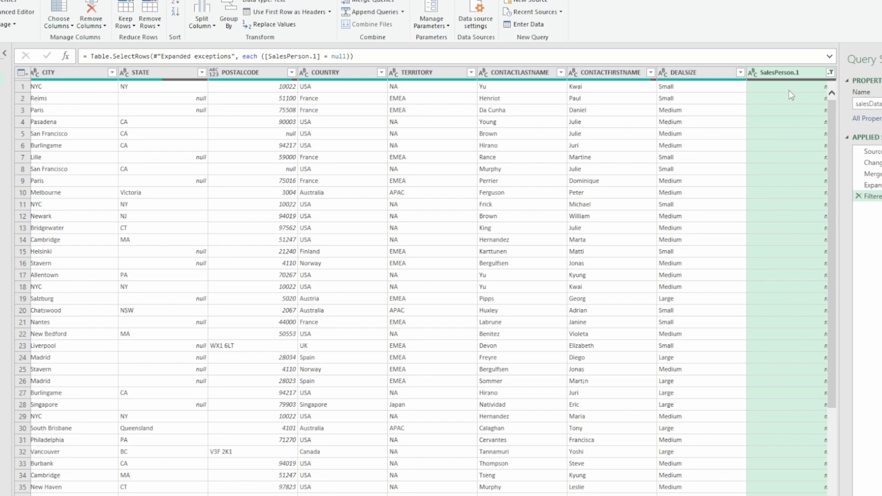
pyautogui.rightClick(787, 74)
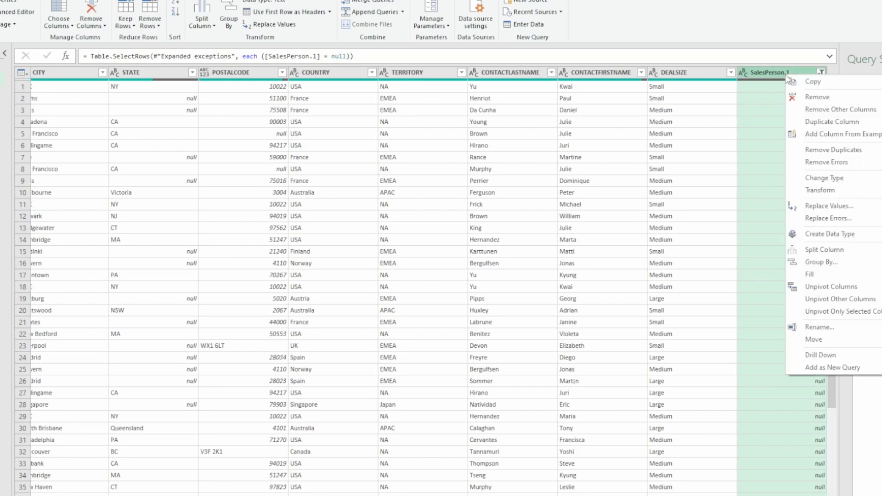
pyautogui.click(823, 97)
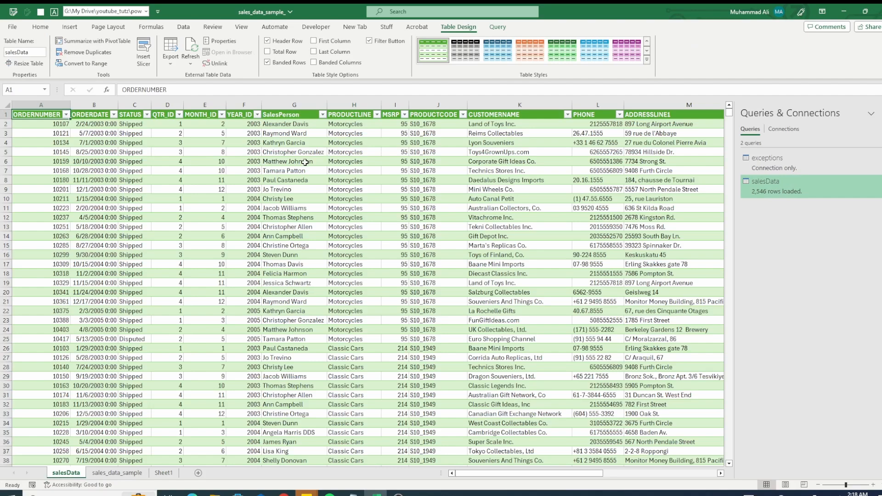
# Step: Search the SalesPerson filter list of the loaded salesData table for the first names of both excluded salespeople
pyautogui.click(294, 105)
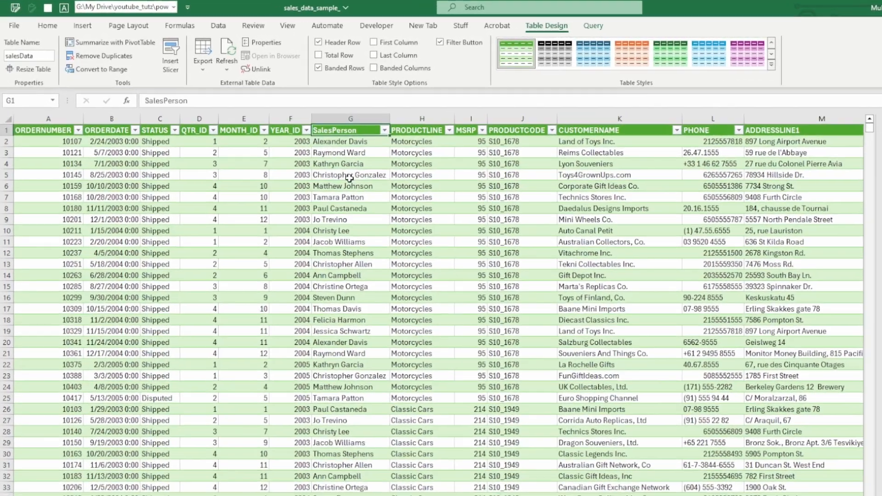
pyautogui.hotkey('alt', 'Down')
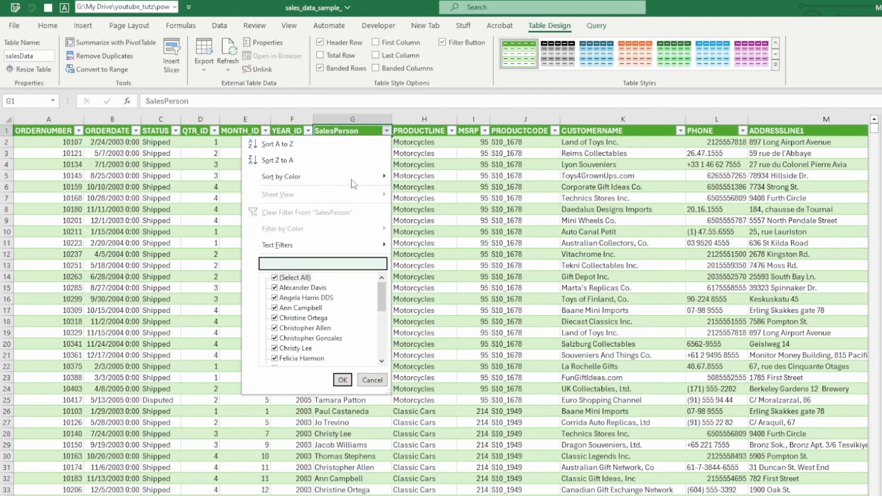
pyautogui.write('karen')
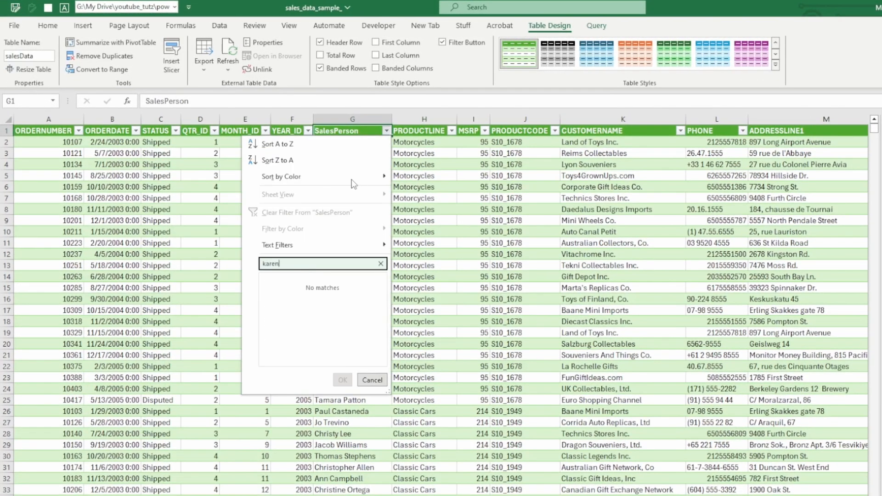
pyautogui.hotkey('ctrl', 'a')
pyautogui.write('daren')
pyautogui.press('Escape')
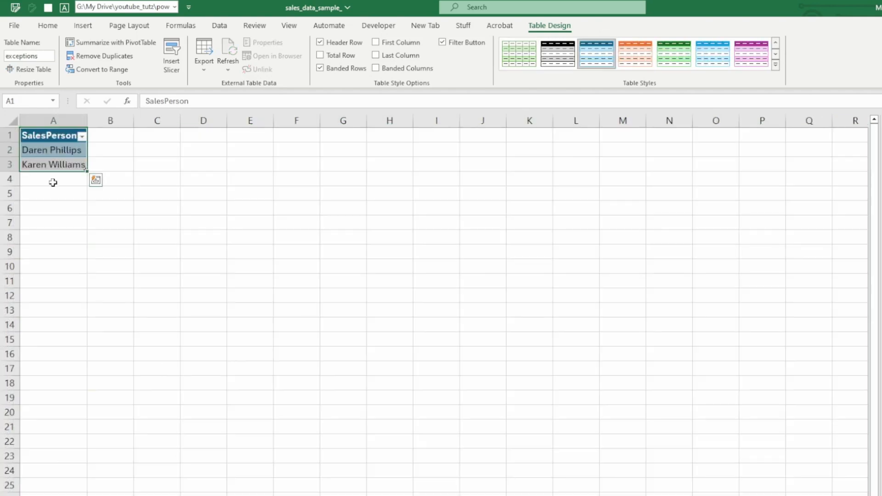
# Step: Add another salesperson's full name in cell A4, directly below the last entry of the exceptions table
pyautogui.click(52, 180)
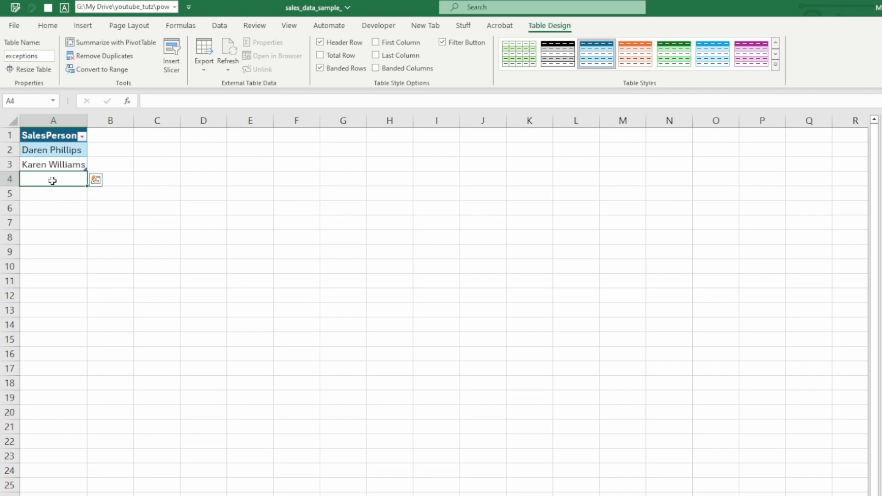
pyautogui.write('Jacob Williams')
pyautogui.press('Return')
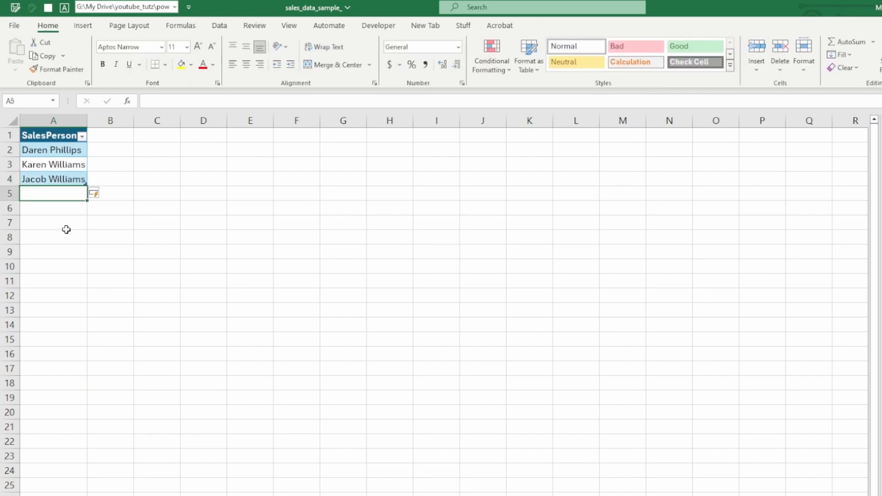
# Step: Find the newly excluded salesperson's name in the source table on the sales_data_sample sheet
pyautogui.click(52, 179)
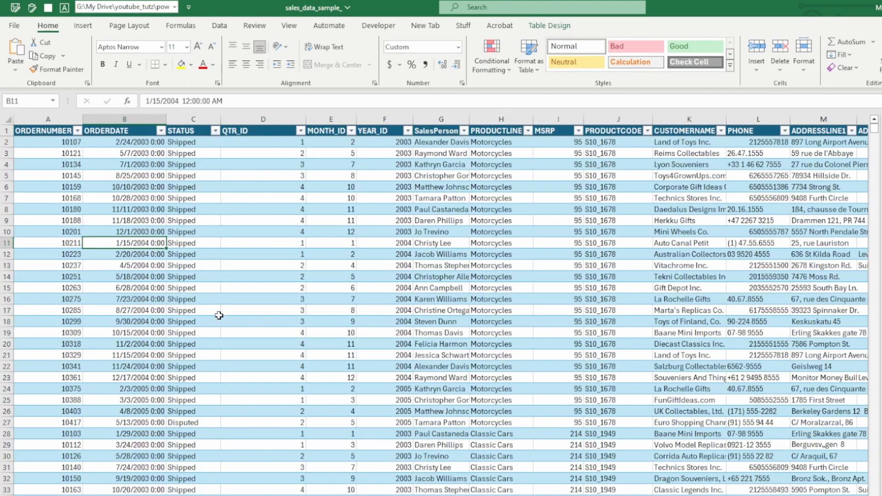
pyautogui.hotkey('ctrl', 'f')
pyautogui.write('Jacob Williams')
pyautogui.press('Return')
pyautogui.press('Escape')
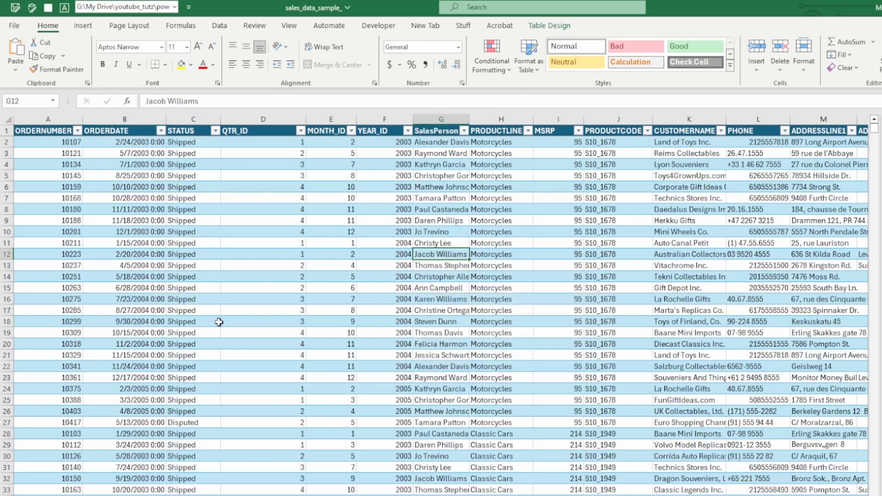
pyautogui.press('F2')
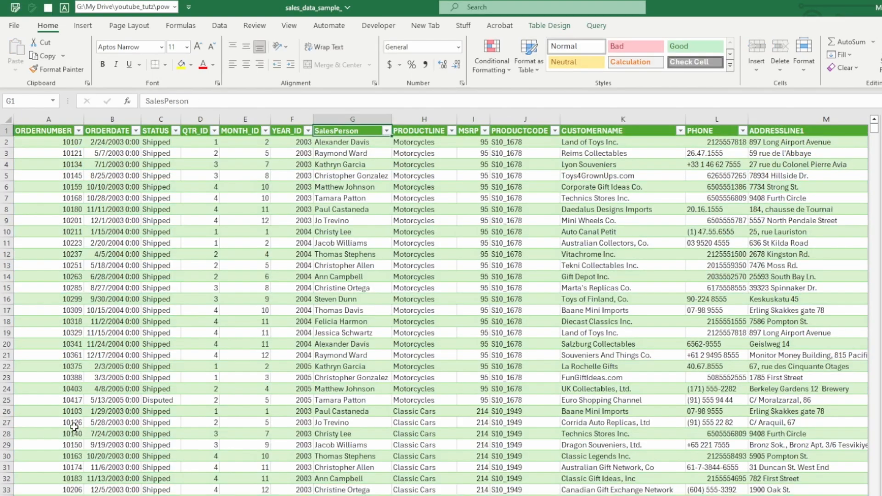
# Step: Go to the last row of the salesData table and refresh all queries
pyautogui.hotkey('ctrl', 'Down')
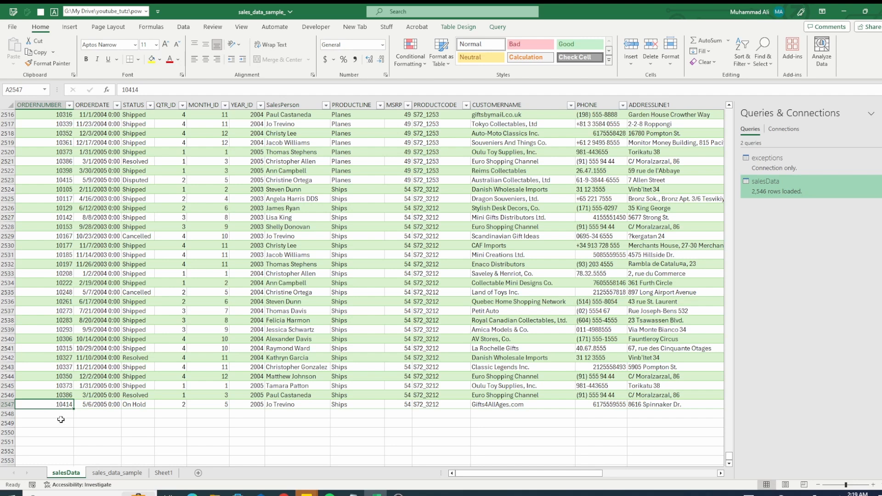
pyautogui.click(184, 27)
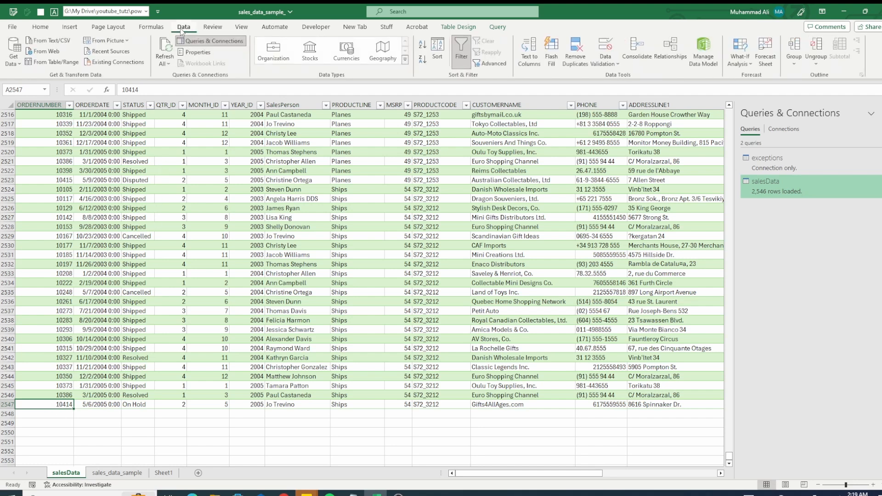
pyautogui.click(165, 61)
pyautogui.click(184, 77)
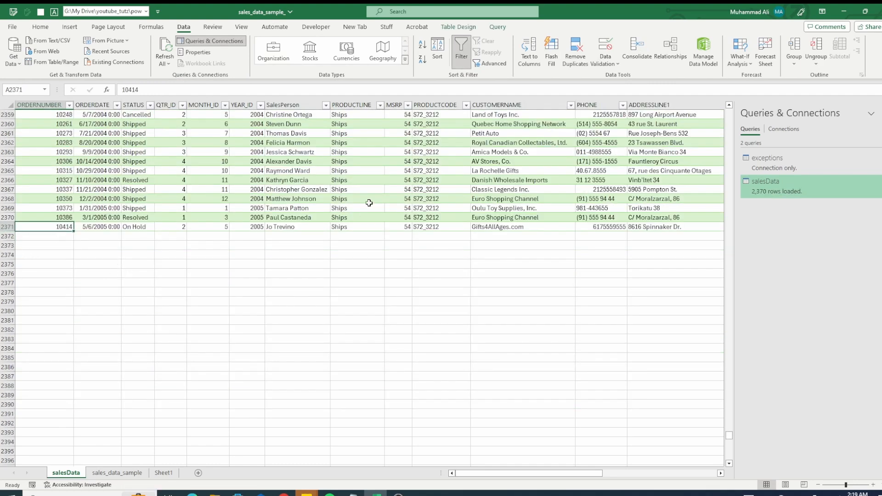
# Step: Search the SalesPerson filter list of the refreshed salesData table for the newly excluded salesperson's first name, and close it without filtering
pyautogui.click(301, 189)
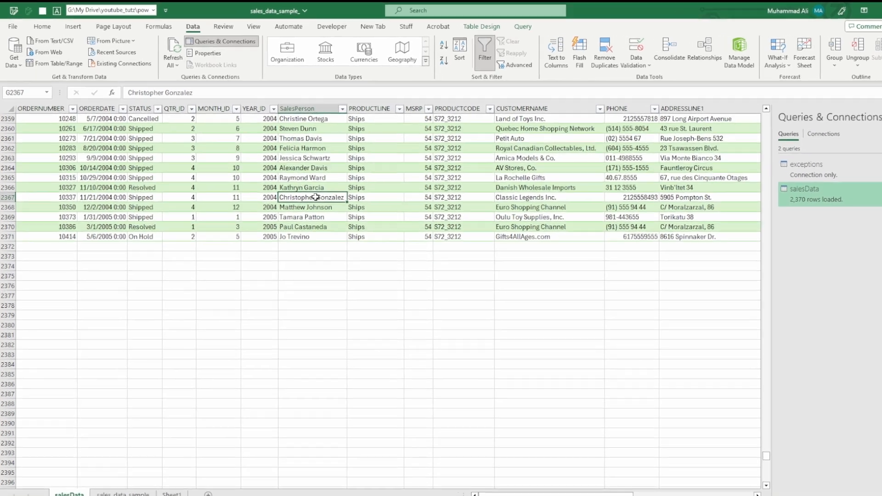
pyautogui.hotkey('ctrl', 'Up')
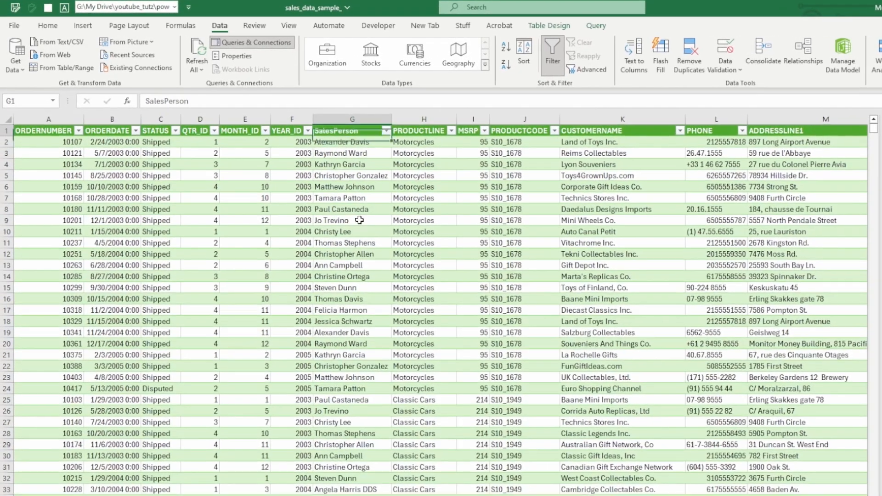
pyautogui.hotkey('alt', 'Down')
pyautogui.write('jacob')
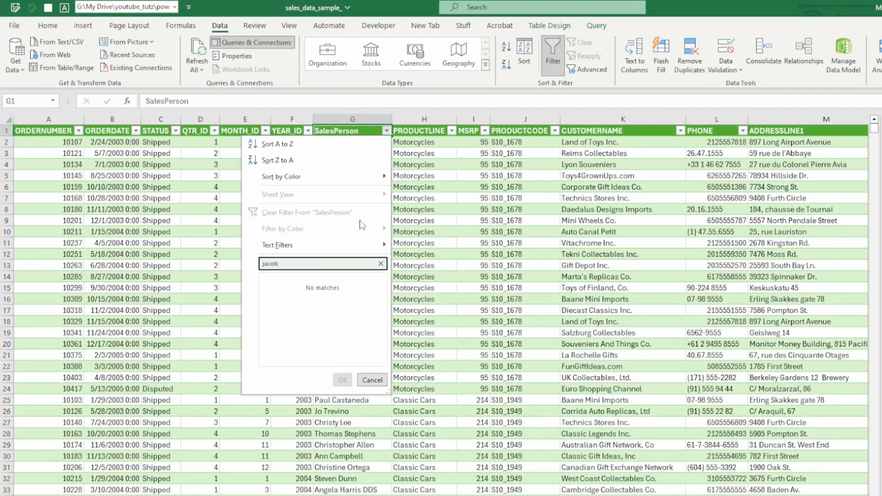
pyautogui.press('BackSpace')
pyautogui.press('BackSpace')
pyautogui.press('BackSpace')
pyautogui.press('BackSpace')
pyautogui.press('BackSpace')
pyautogui.press('Escape')
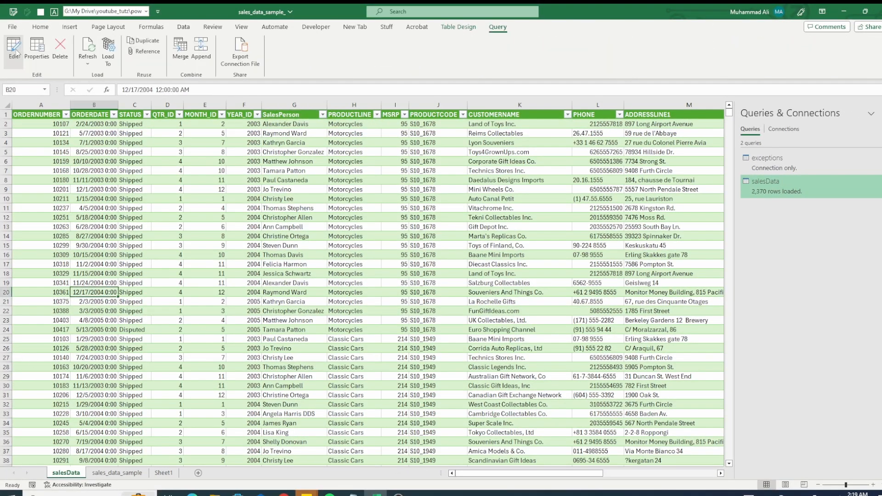
# Step: Open the salesData query in the Power Query Editor and create a new blank query
pyautogui.click(14, 51)
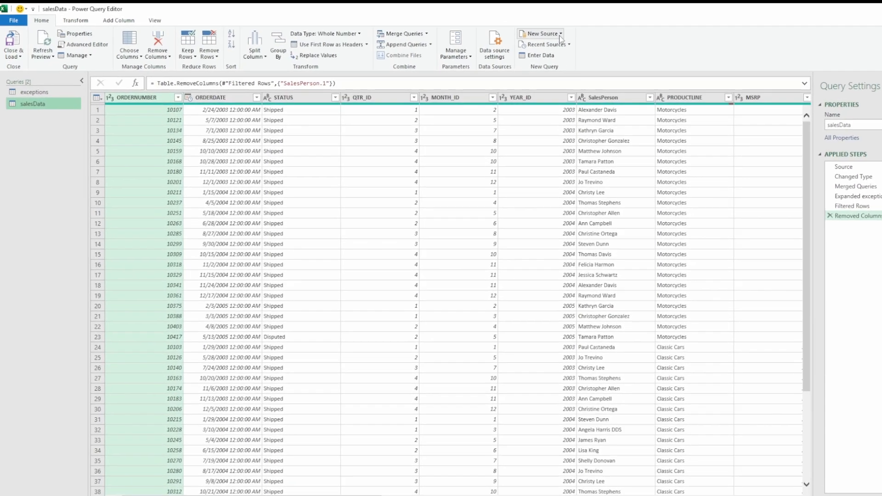
pyautogui.click(514, 33)
pyautogui.moveTo(524, 64)
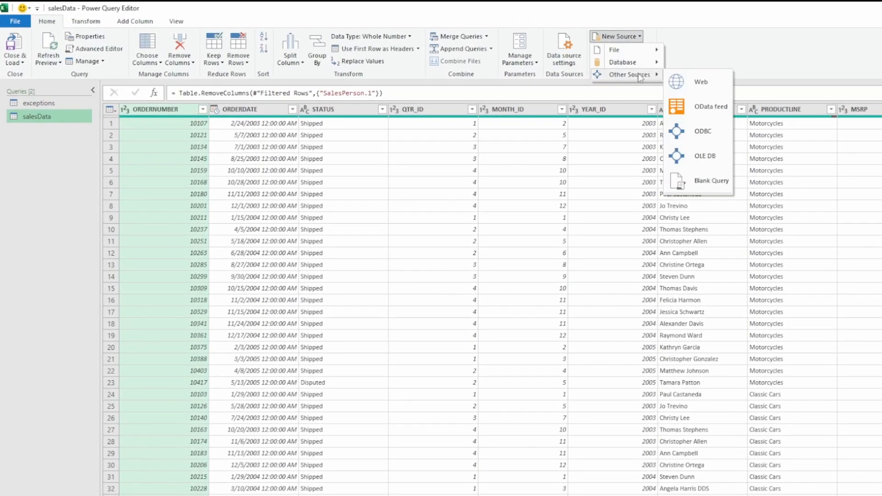
pyautogui.click(712, 181)
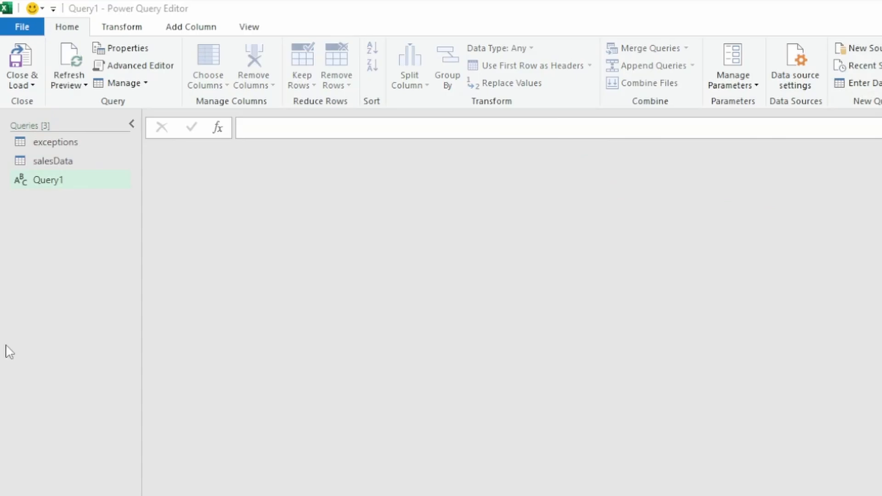
# Step: Define the blank query as a list in curly braces containing the three excluded salespeople's full names as quoted text
pyautogui.click(249, 127)
pyautogui.write('=')
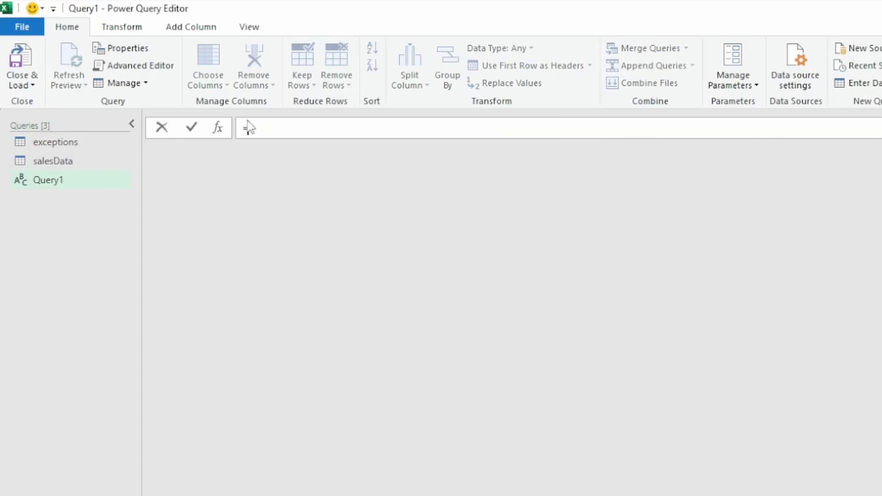
pyautogui.write(' {}')
pyautogui.press('Return')
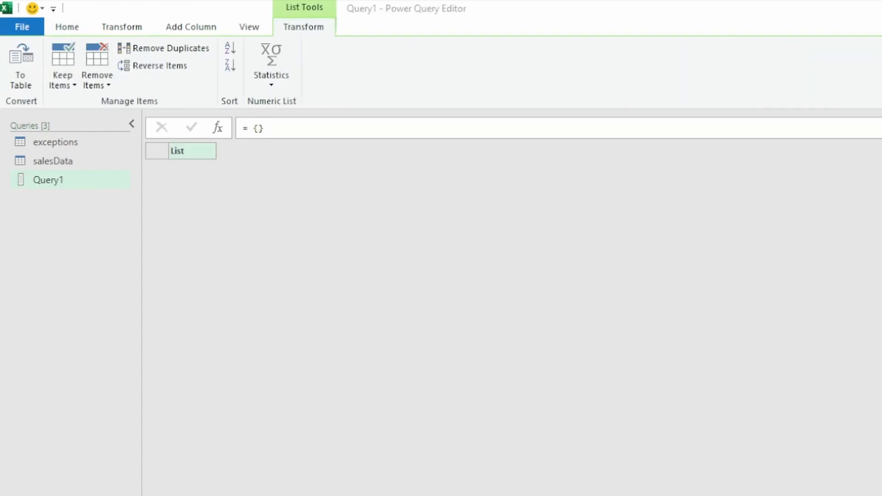
pyautogui.click(266, 125)
pyautogui.write('"Jacob Williams"')
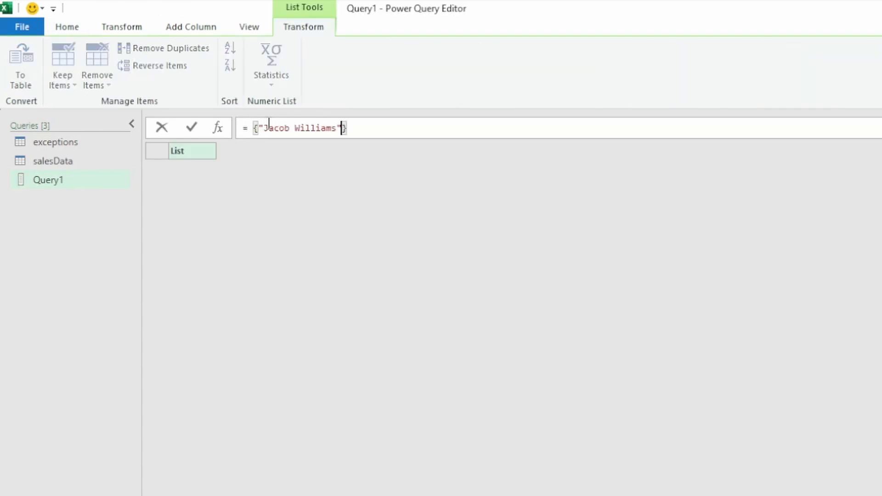
pyautogui.write(',')
pyautogui.write('"Daren Phillips", "Karen Williams"')
pyautogui.press('Return')
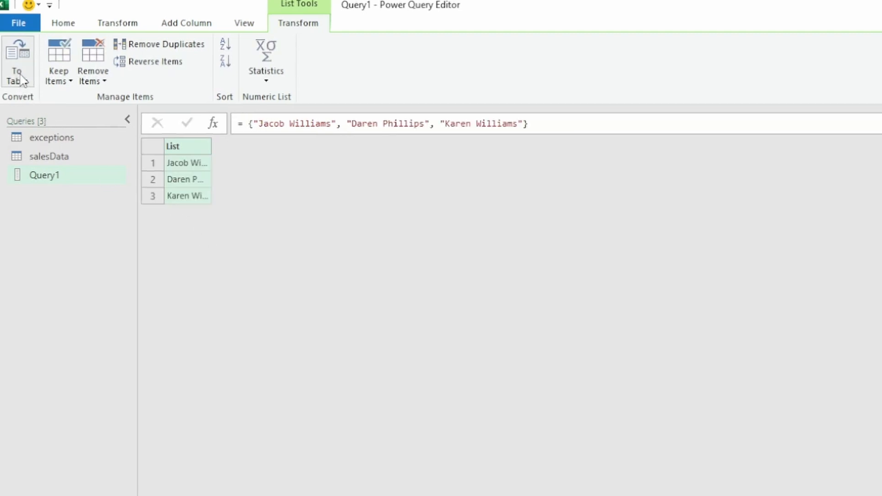
# Step: Convert the list of names to a table with no delimiter and rename its column to salesPerson
pyautogui.click(21, 69)
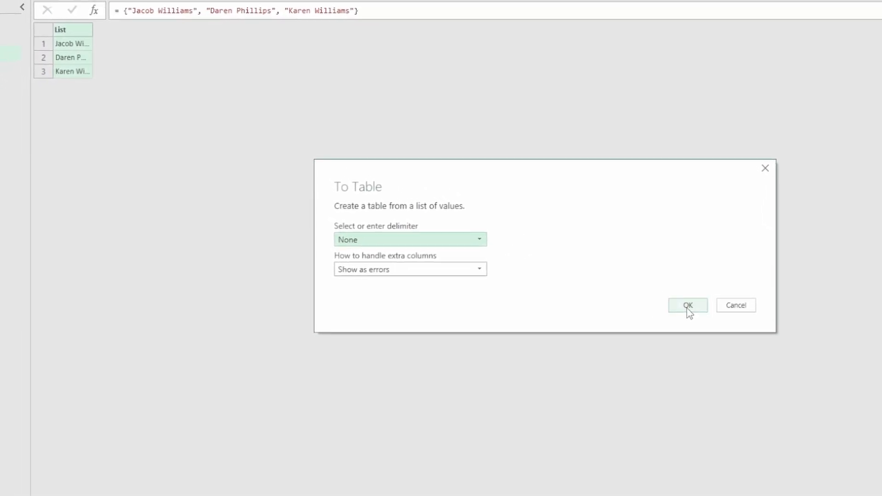
pyautogui.click(688, 306)
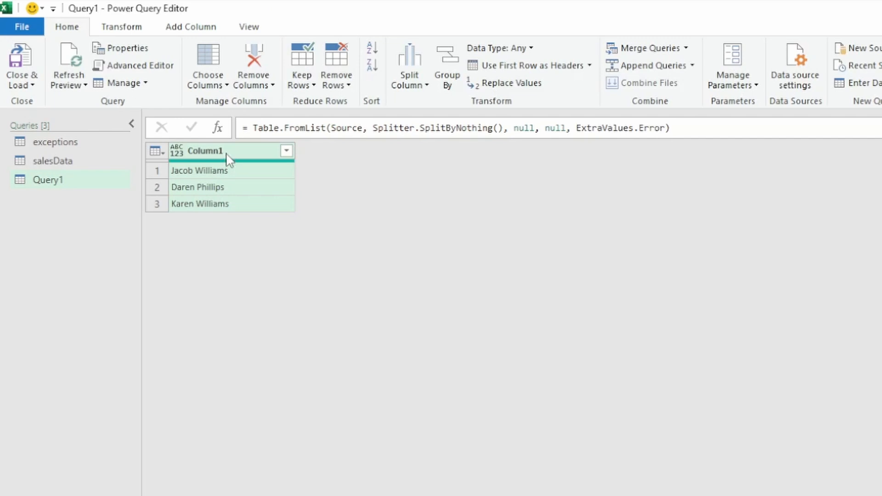
pyautogui.doubleClick(227, 153)
pyautogui.write('salesPerson')
pyautogui.press('Return')
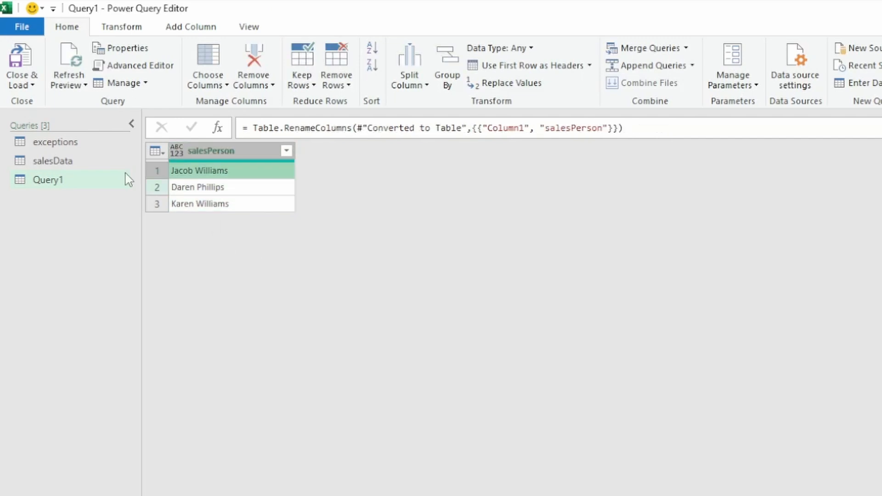
pyautogui.click(71, 162)
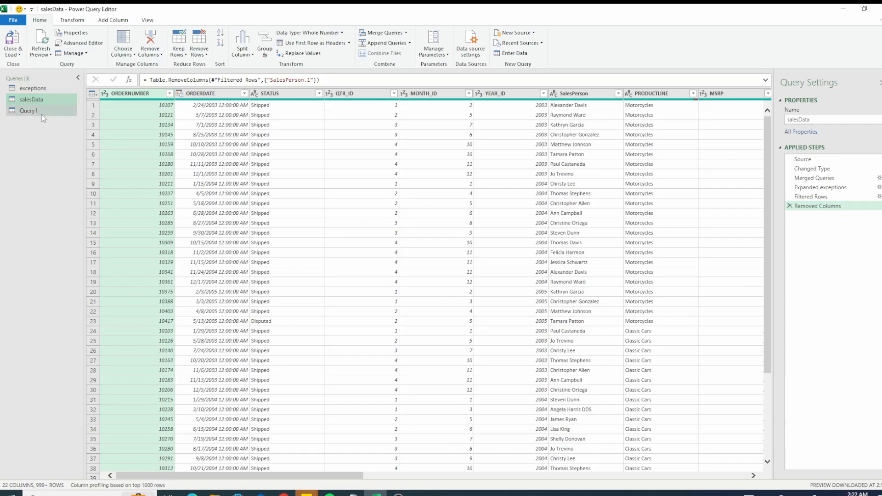
pyautogui.click(55, 181)
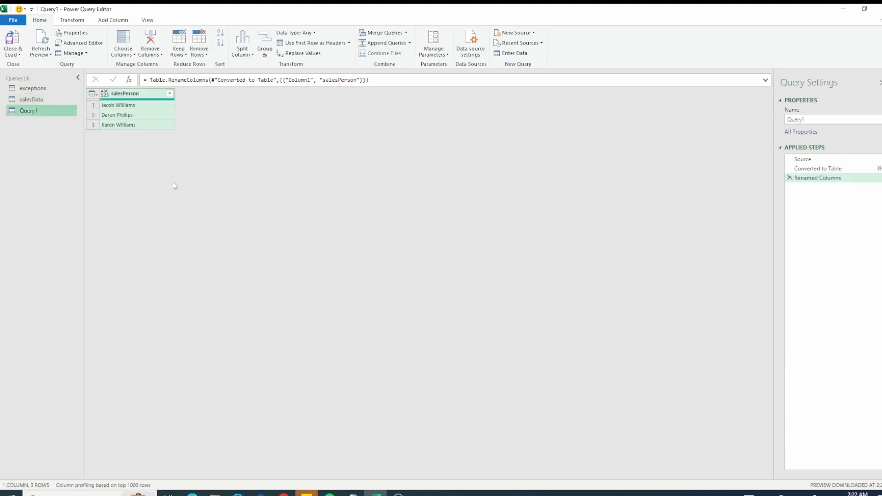